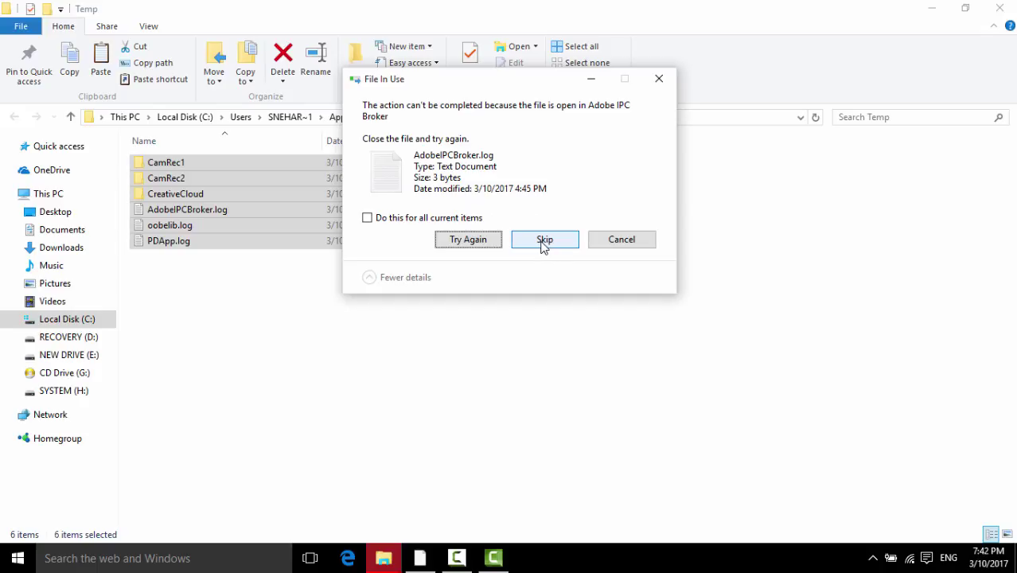
- Skip the in-use files while deleting the Temp folder's contents, and retry deleting the CamRec1 folder
{"action": "left_click", "coordinate": [541, 242]}
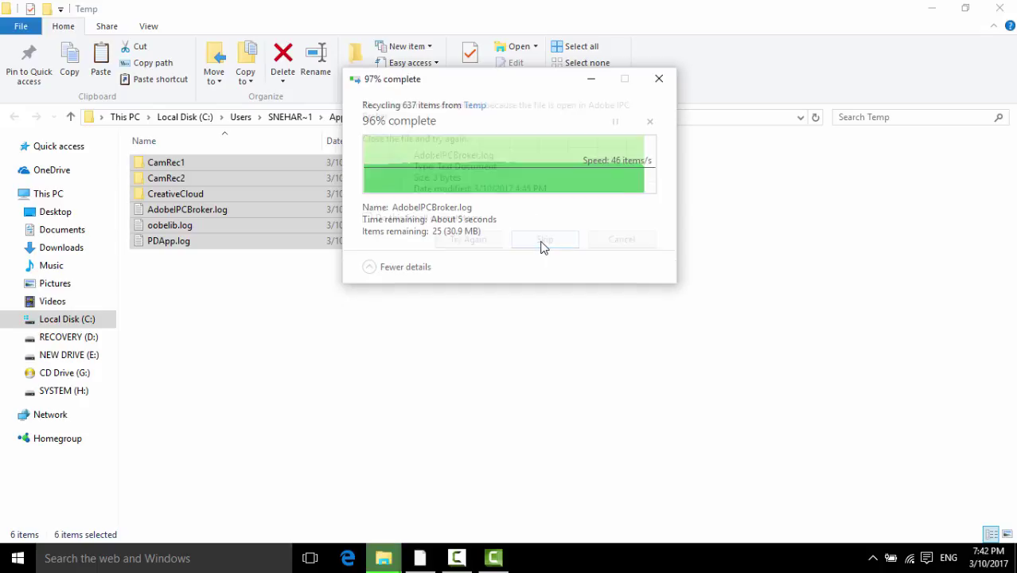
{"action": "left_click", "coordinate": [545, 230]}
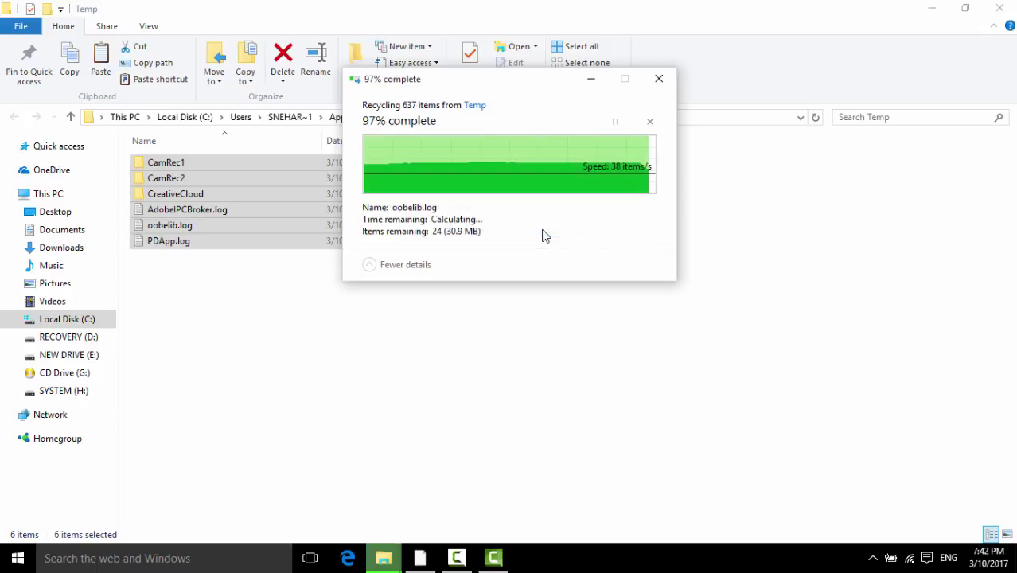
{"action": "left_click", "coordinate": [544, 232]}
{"action": "left_click", "coordinate": [551, 239]}
{"action": "left_click", "coordinate": [553, 239]}
{"action": "left_click", "coordinate": [555, 214]}
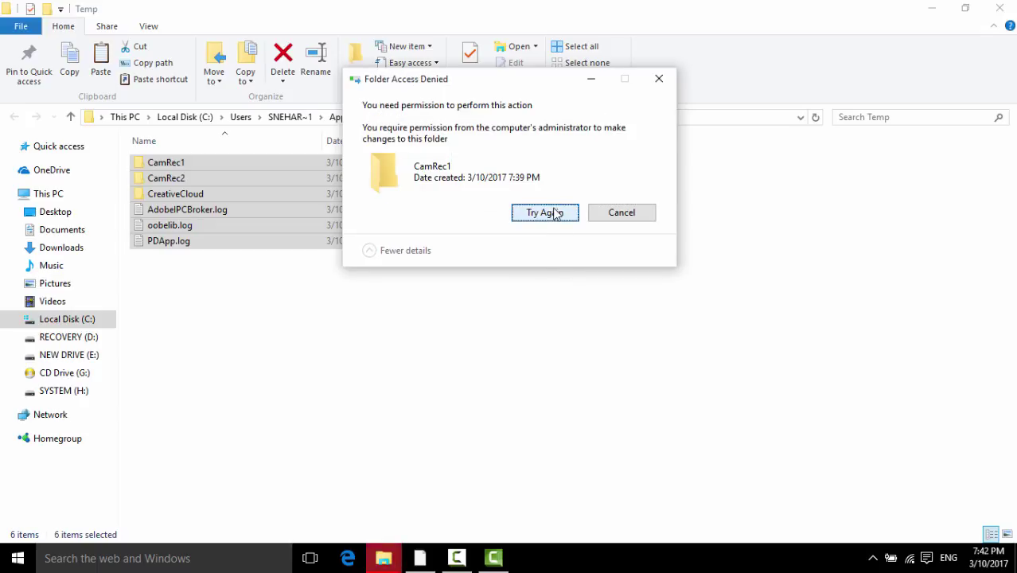
{"action": "left_click", "coordinate": [556, 214]}
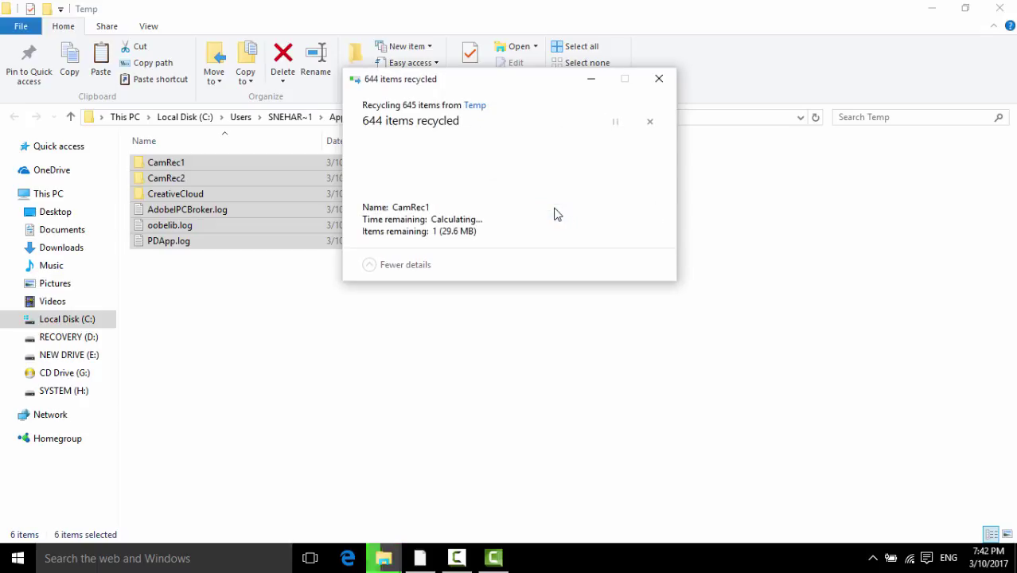
{"action": "left_click", "coordinate": [556, 213]}
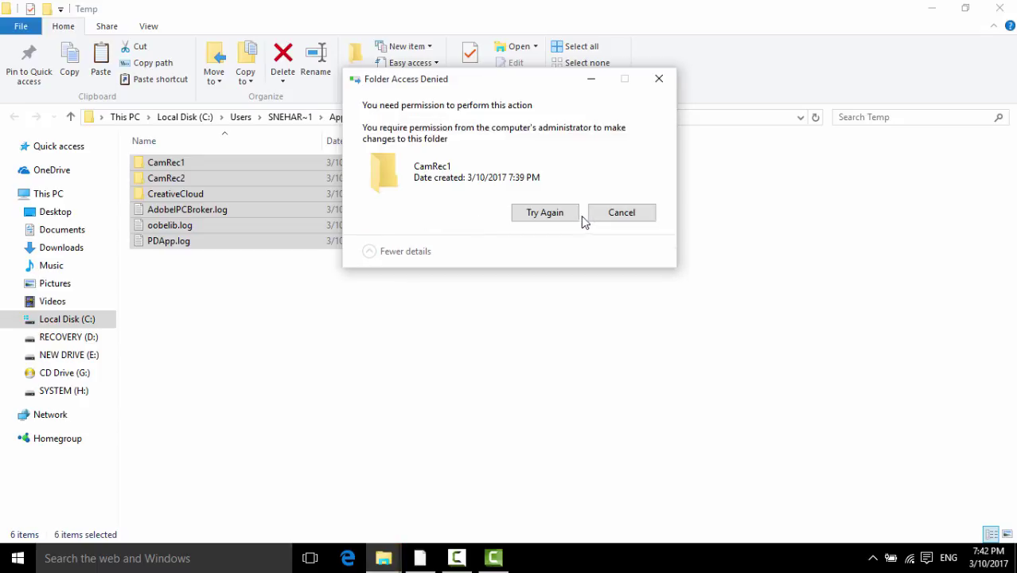
- Cancel the deletion of the CamRec1 folder and close the Temp folder window
{"action": "left_click", "coordinate": [598, 219]}
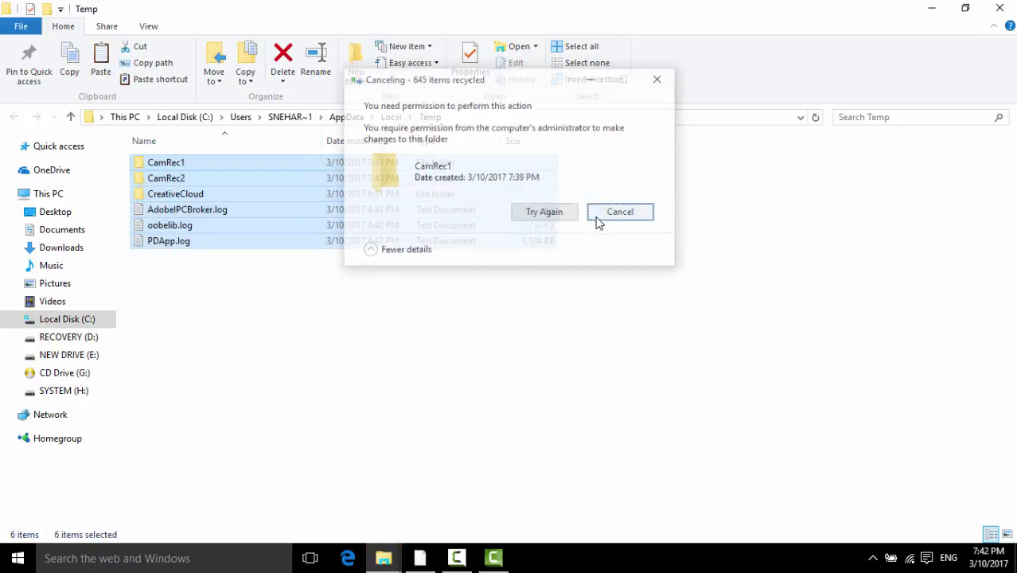
{"action": "left_click", "coordinate": [620, 302]}
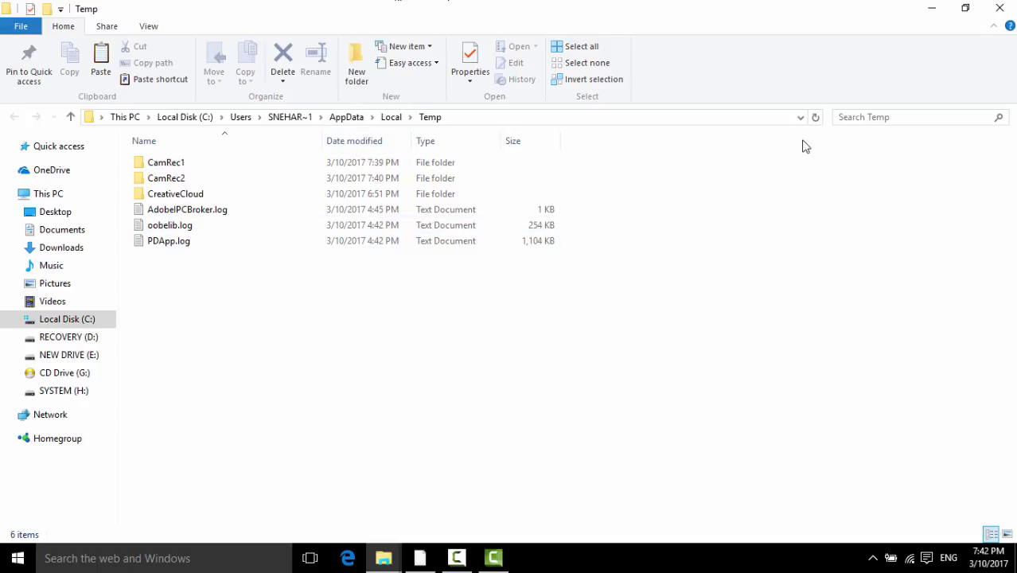
{"action": "left_click", "coordinate": [1001, 7]}
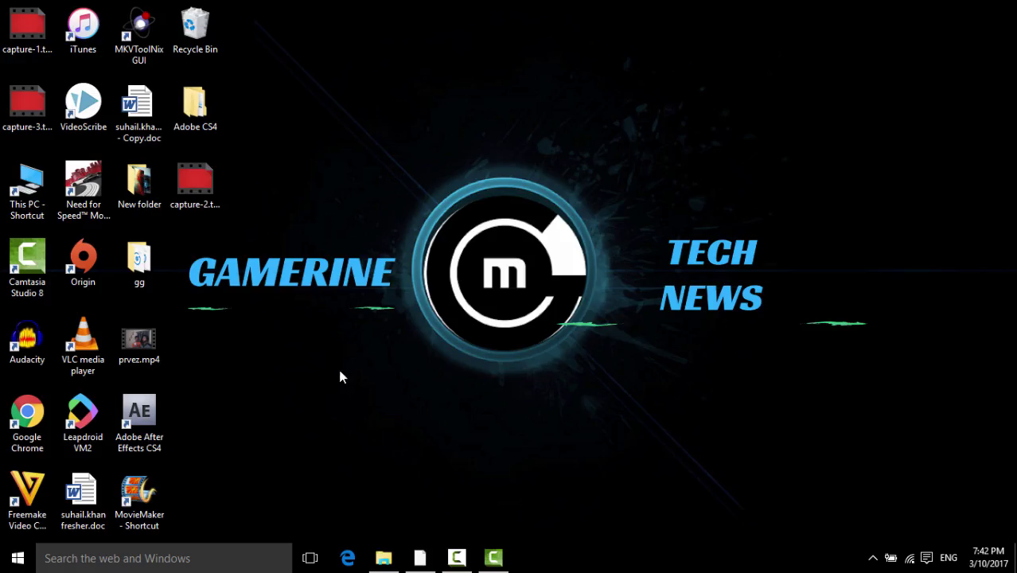
- Open the Windows Prefetch folder by running the command "prefetch" from the Run dialog
{"action": "left_click", "coordinate": [169, 559]}
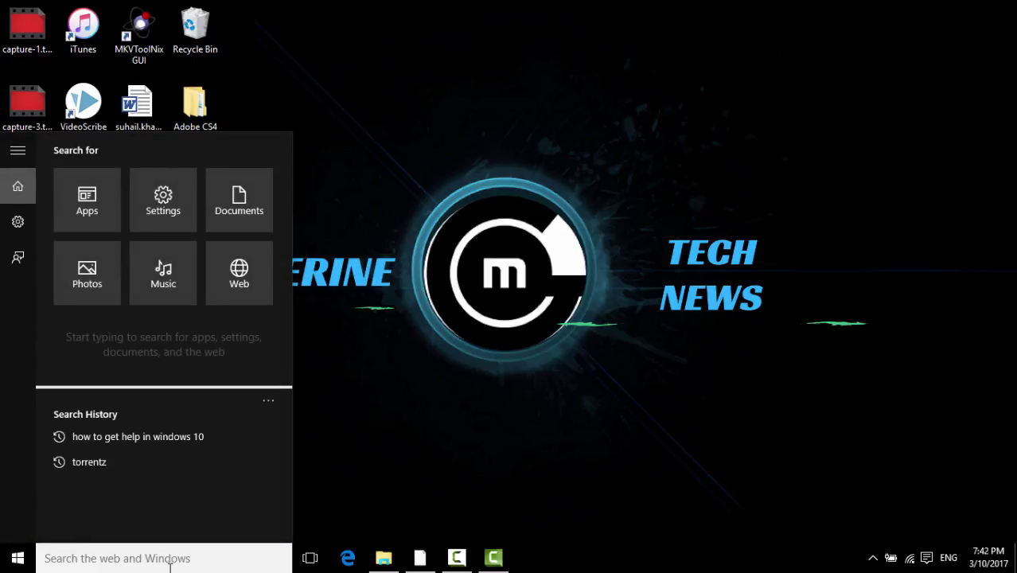
{"action": "type", "text": "run"}
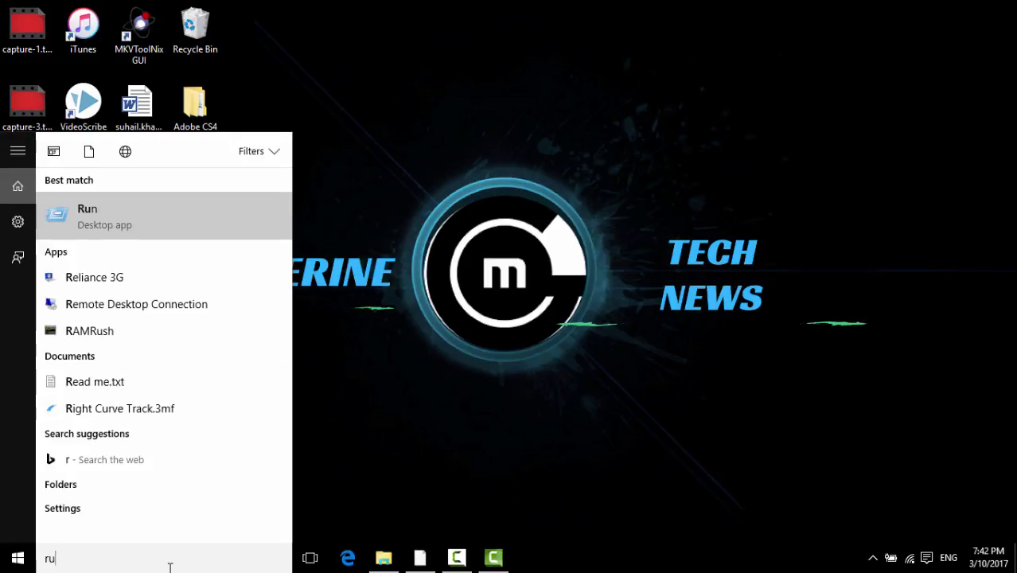
{"action": "left_click", "coordinate": [152, 205]}
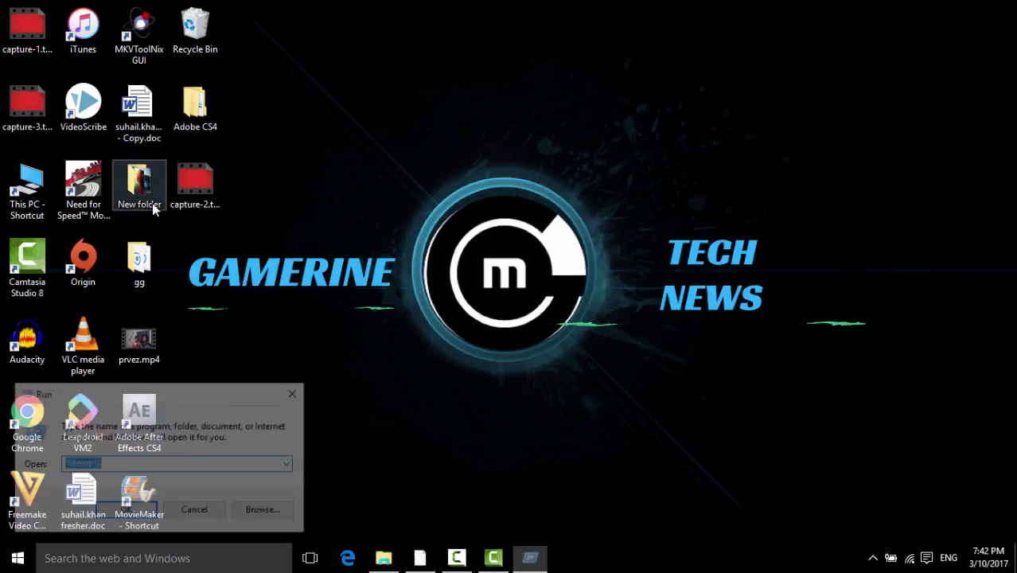
{"action": "key", "text": "BackSpace"}
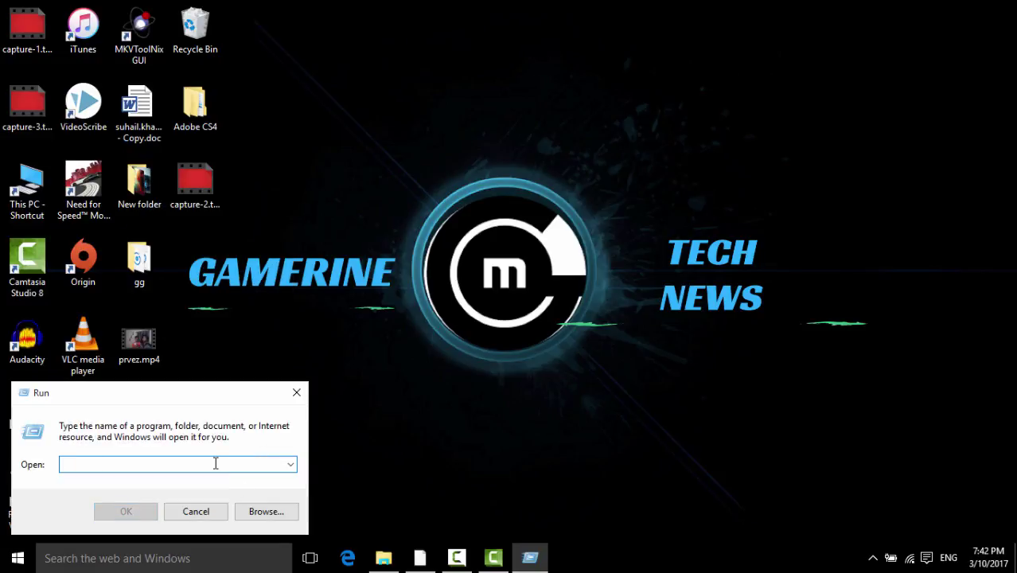
{"action": "type", "text": "prefet"}
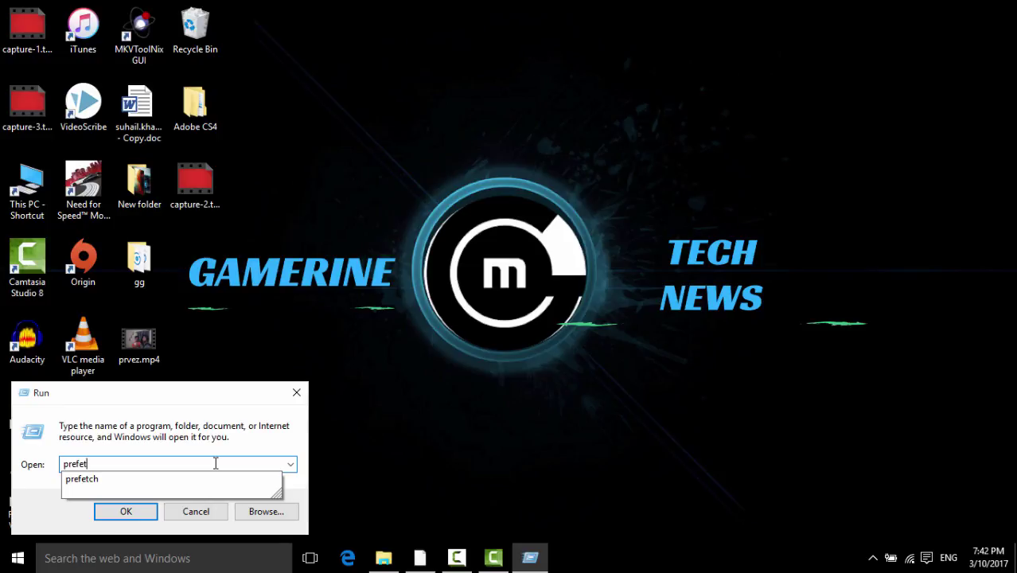
{"action": "type", "text": "ch"}
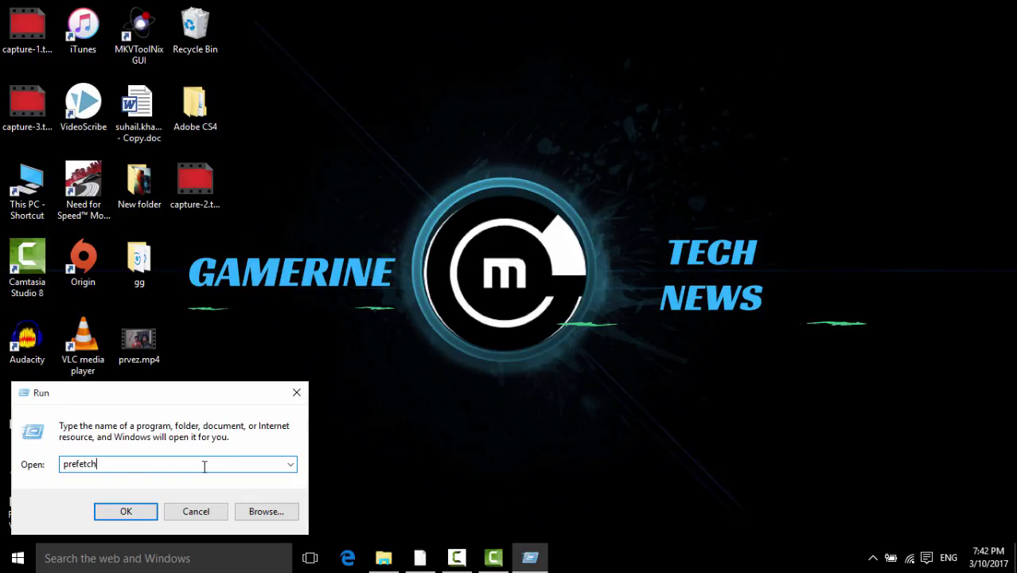
{"action": "left_click", "coordinate": [135, 511]}
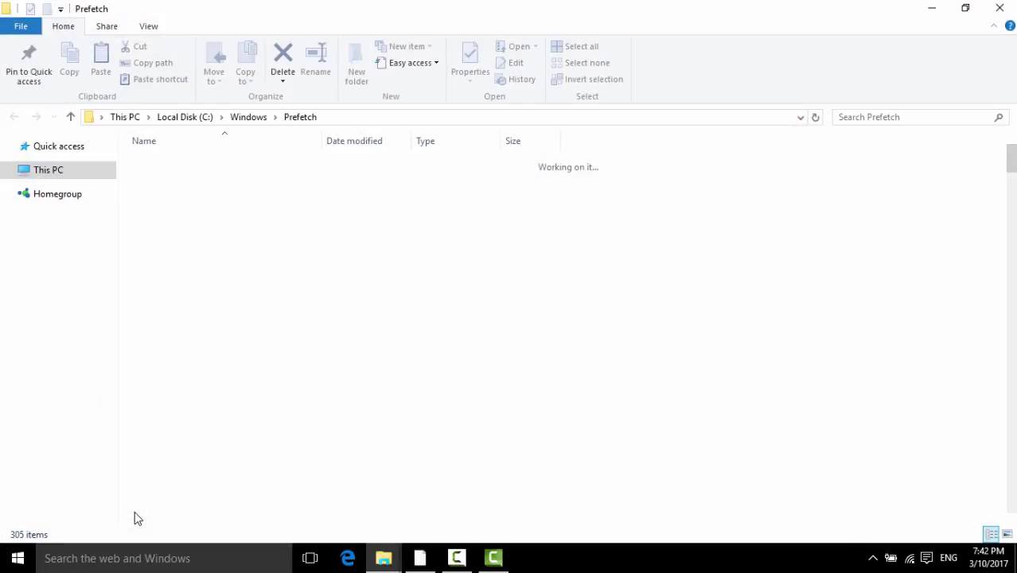
- Delete all items in the Prefetch folder, skipping the in-use file PfPre_6b8f79d6.mkd, and minimize the window
{"action": "left_click", "coordinate": [344, 372]}
{"action": "key", "text": "ctrl+a"}
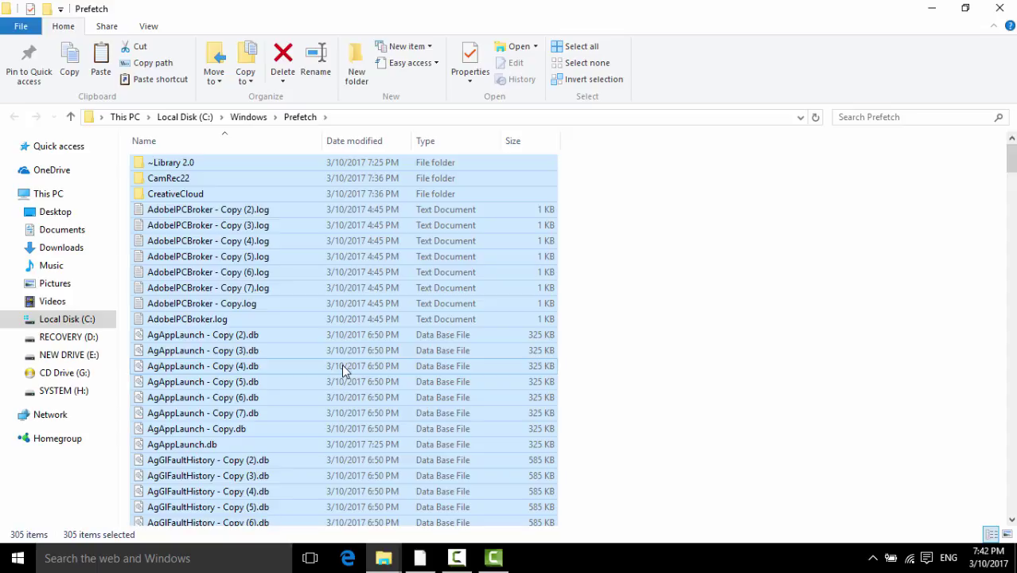
{"action": "key", "text": "Delete"}
{"action": "key", "text": "Return"}
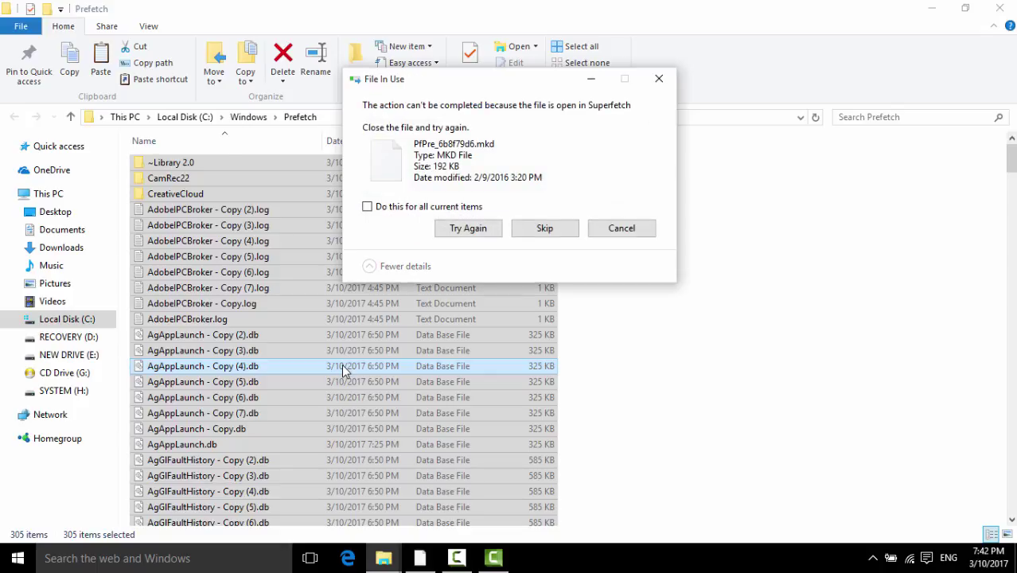
{"action": "left_click", "coordinate": [541, 228]}
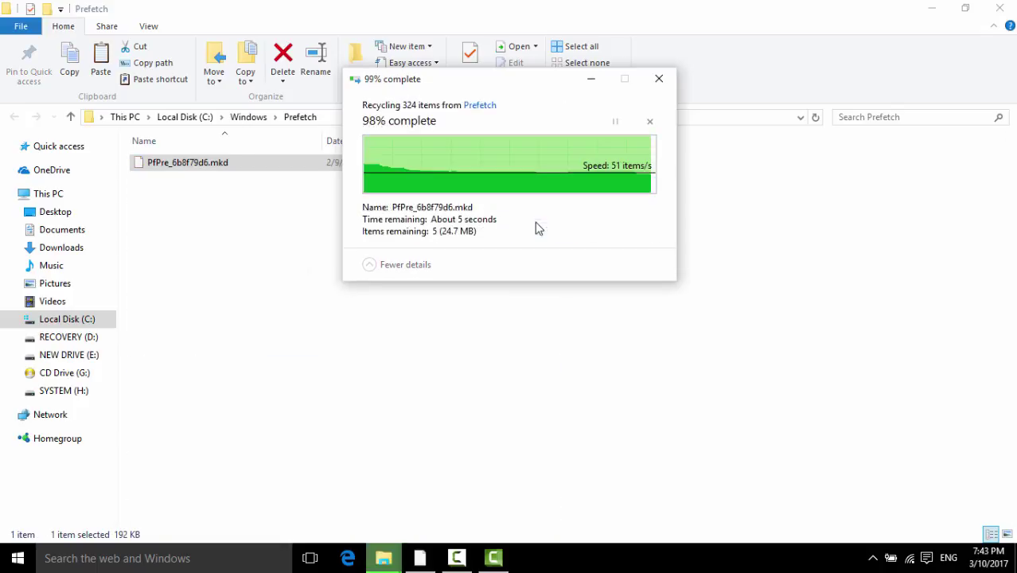
{"action": "left_click", "coordinate": [931, 8]}
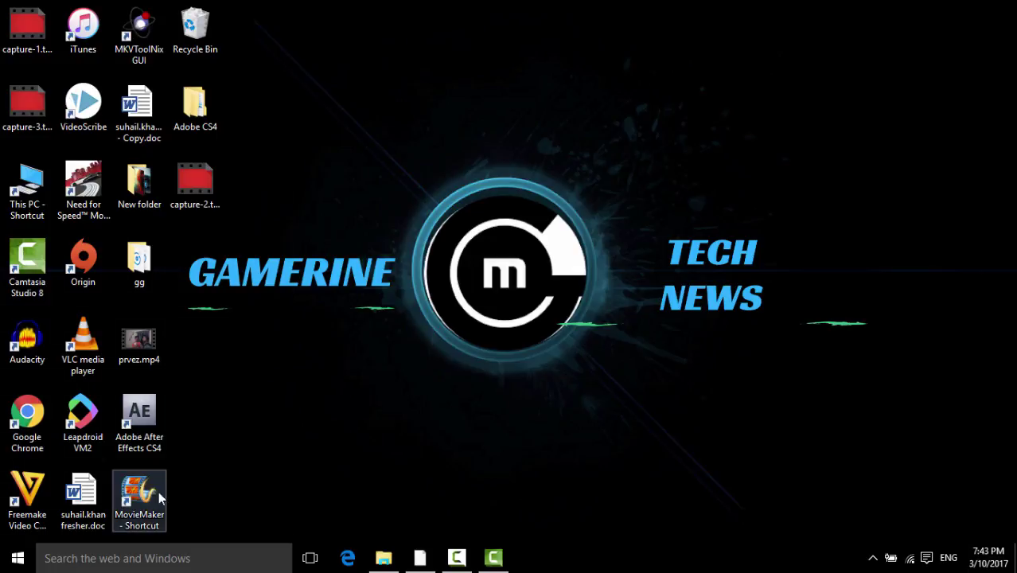
- Run Disk Cleanup on drive C: and permanently delete the preselected file categories
{"action": "left_click", "coordinate": [137, 561]}
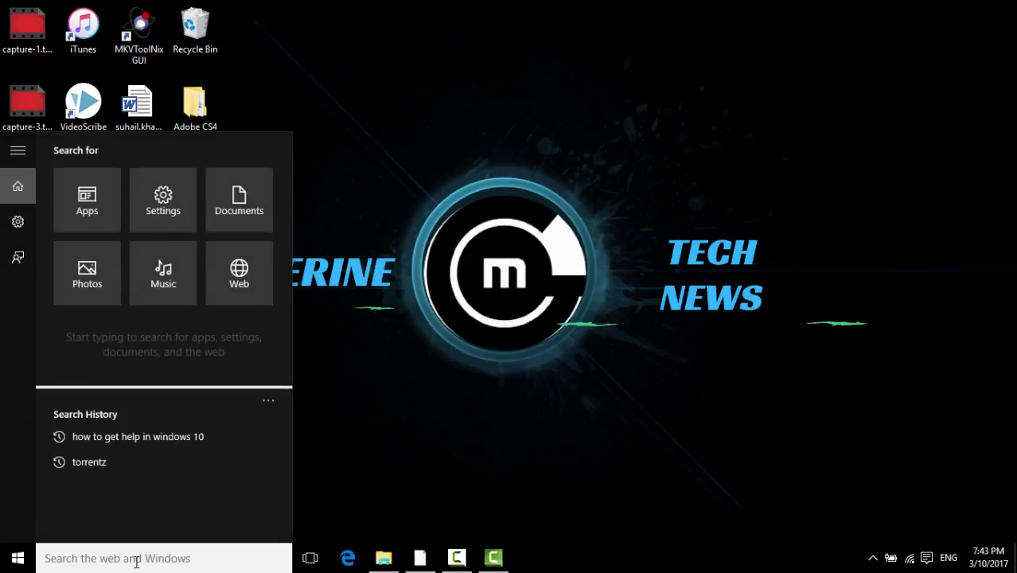
{"action": "type", "text": "dis"}
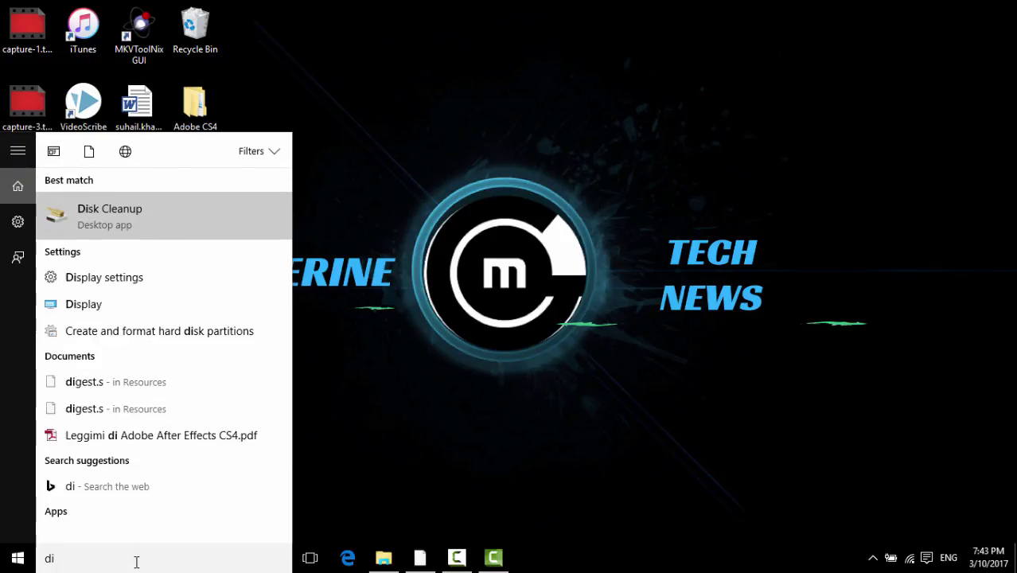
{"action": "left_click", "coordinate": [178, 208]}
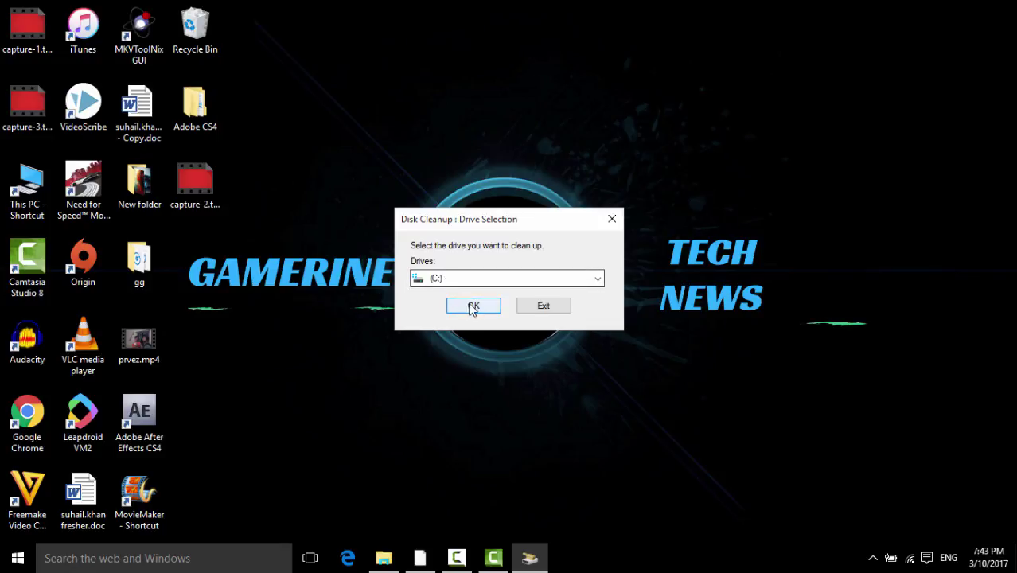
{"action": "left_click", "coordinate": [472, 307]}
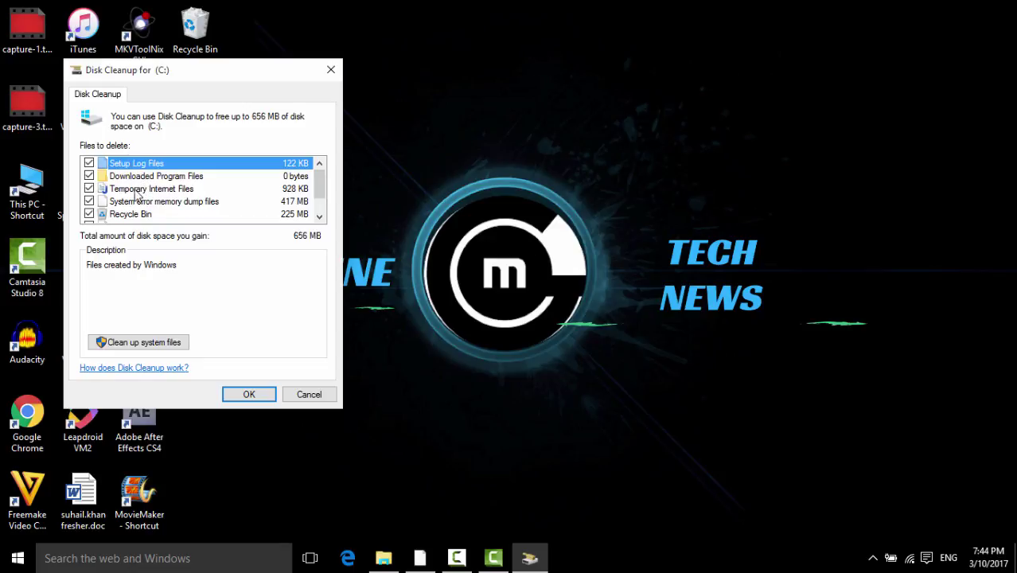
{"action": "left_click", "coordinate": [253, 402]}
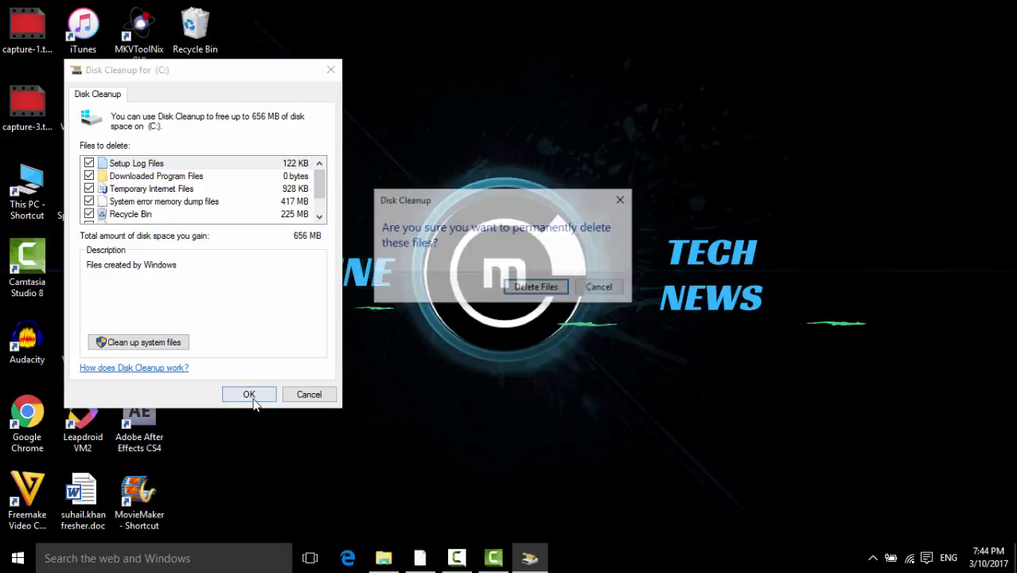
{"action": "left_click", "coordinate": [537, 288]}
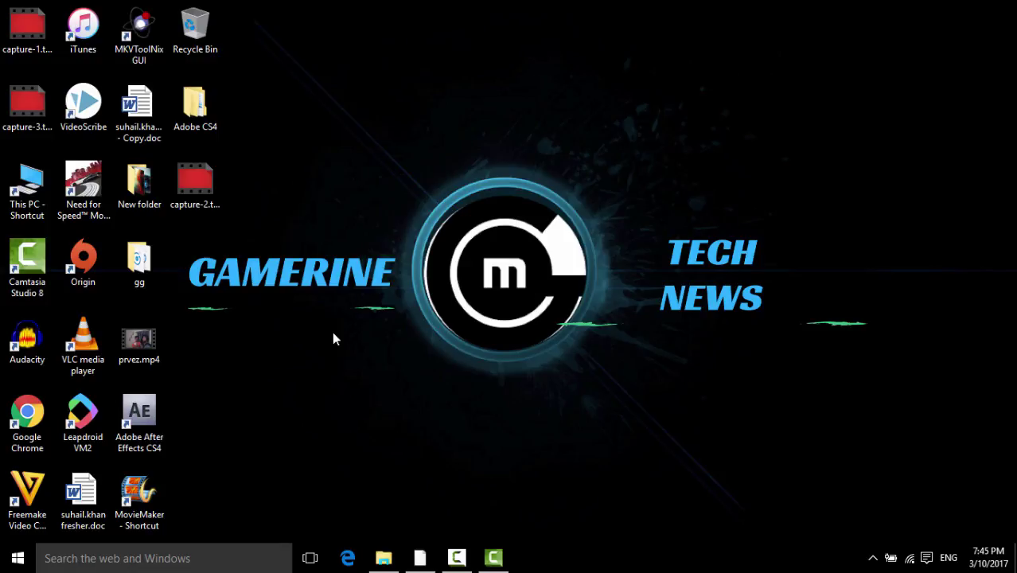
- Optimize drive C: with Defragment and Optimize Drives
{"action": "left_click", "coordinate": [162, 554]}
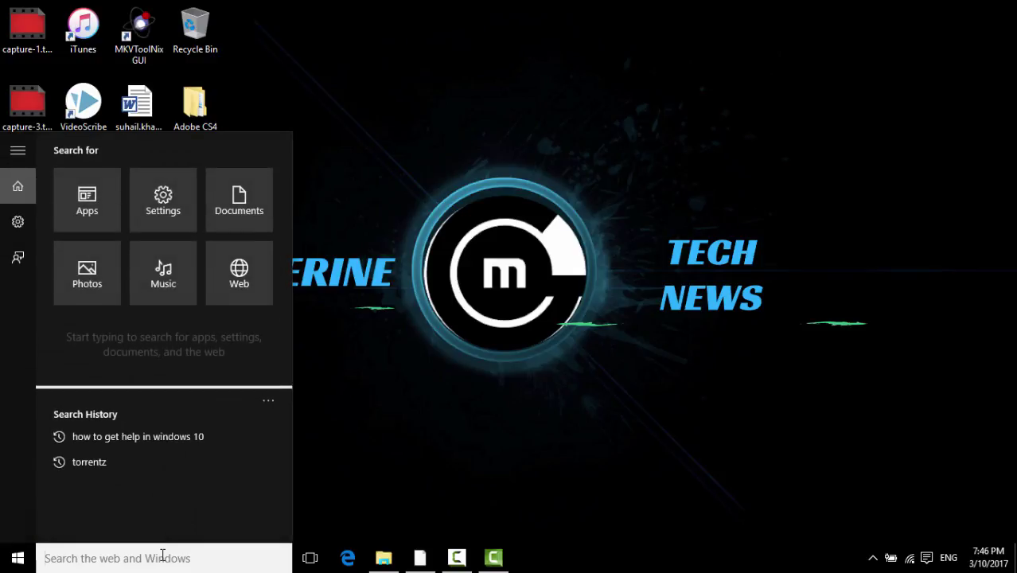
{"action": "type", "text": "de"}
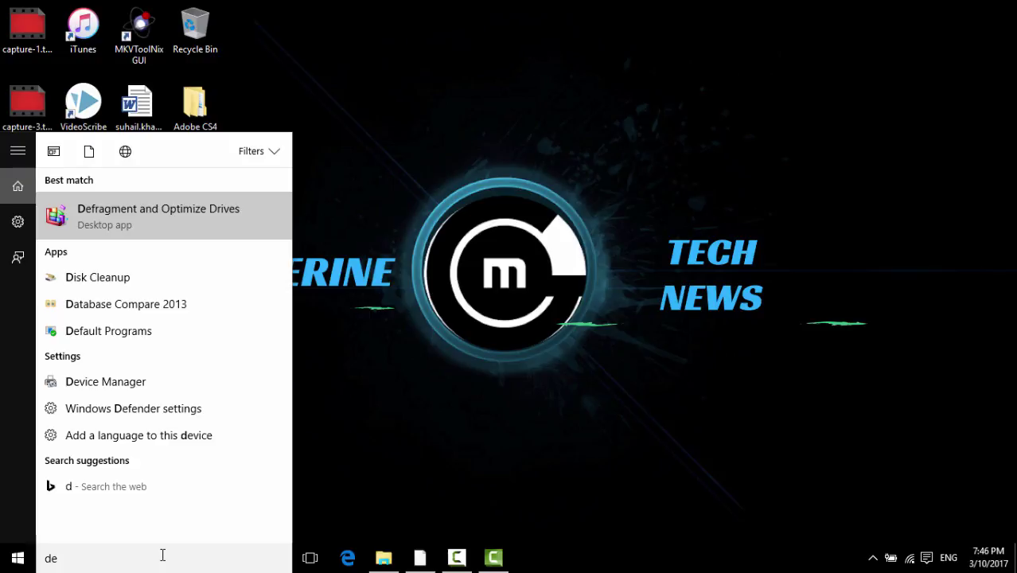
{"action": "type", "text": "fr"}
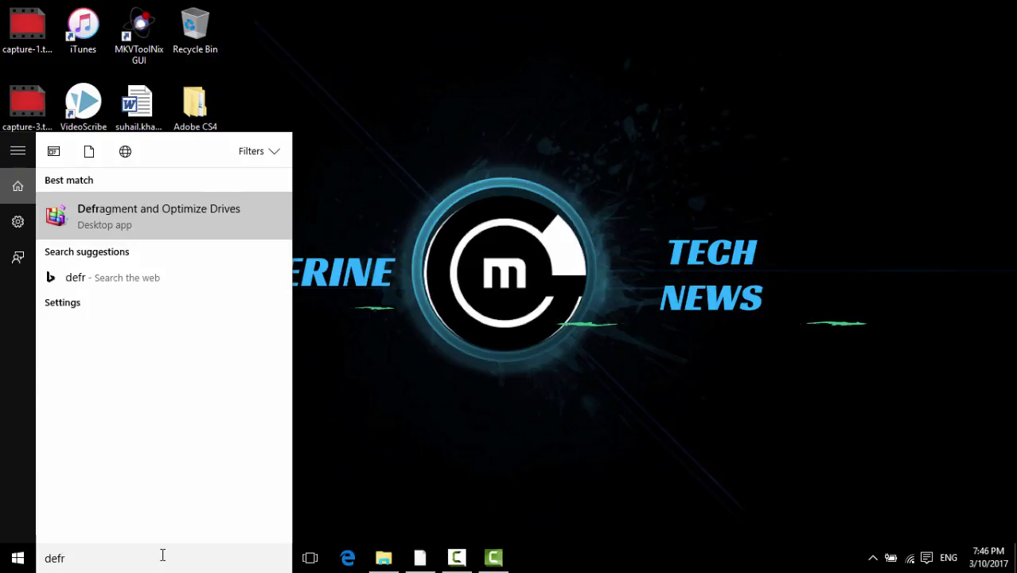
{"action": "left_click", "coordinate": [211, 211]}
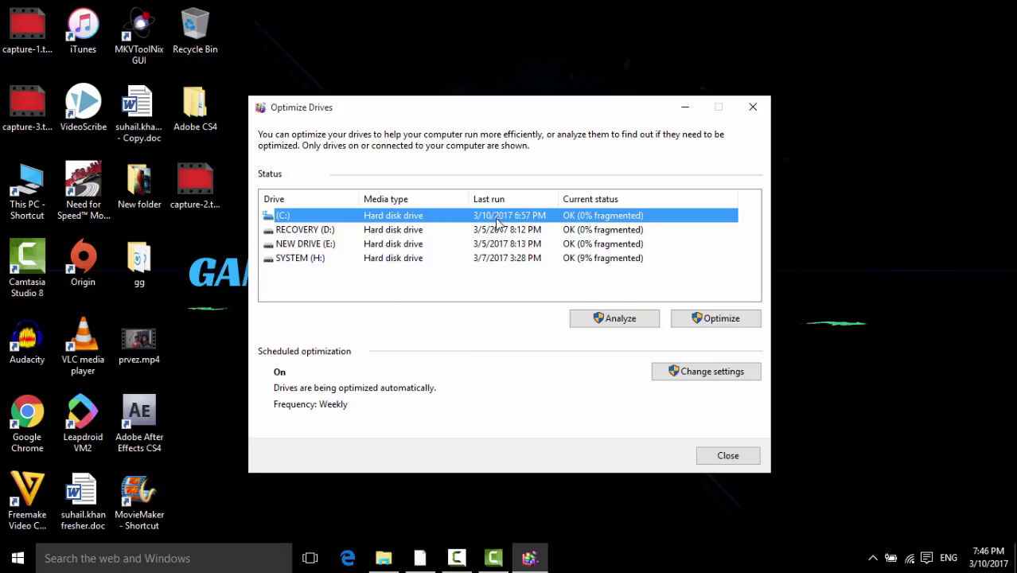
{"action": "left_click", "coordinate": [713, 320]}
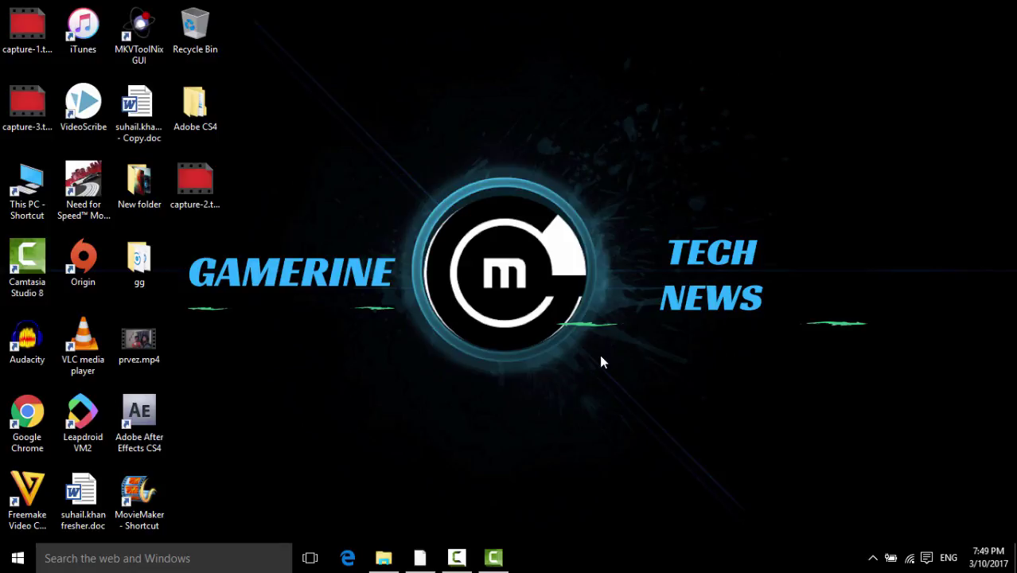
- Open Task Manager and show its list of startup programs
{"action": "right_click", "coordinate": [622, 567]}
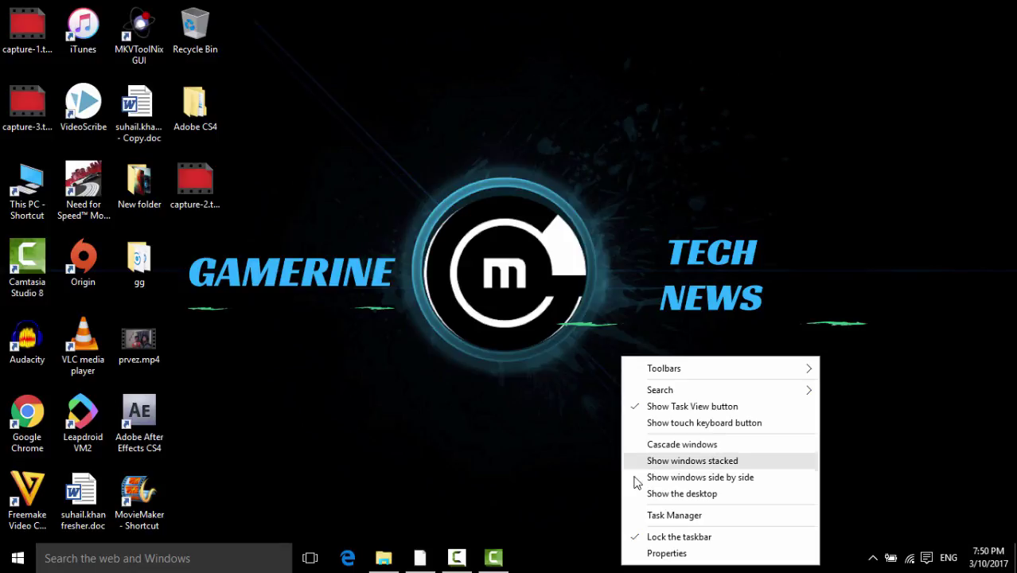
{"action": "left_click", "coordinate": [646, 515]}
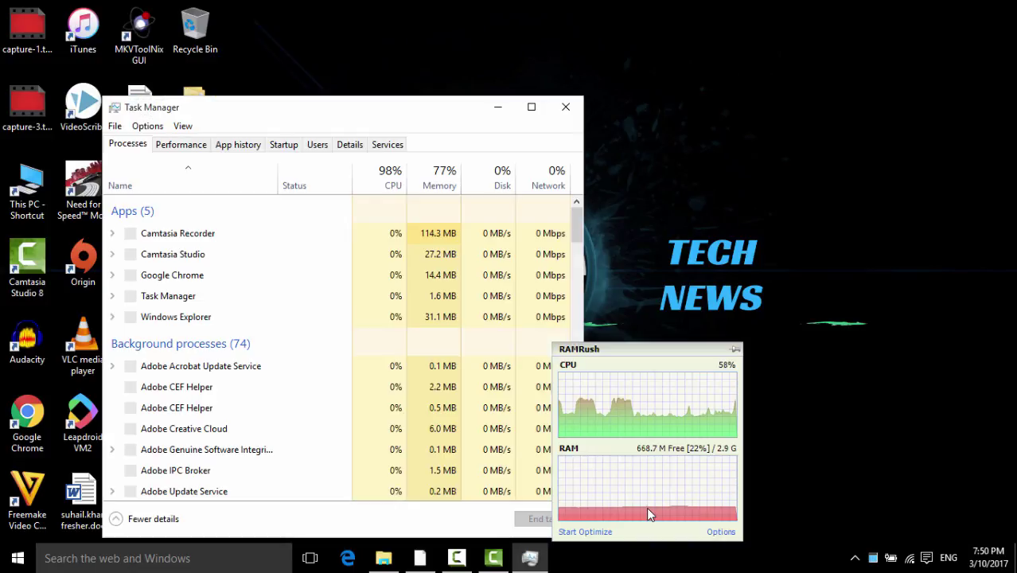
{"action": "left_click", "coordinate": [286, 147]}
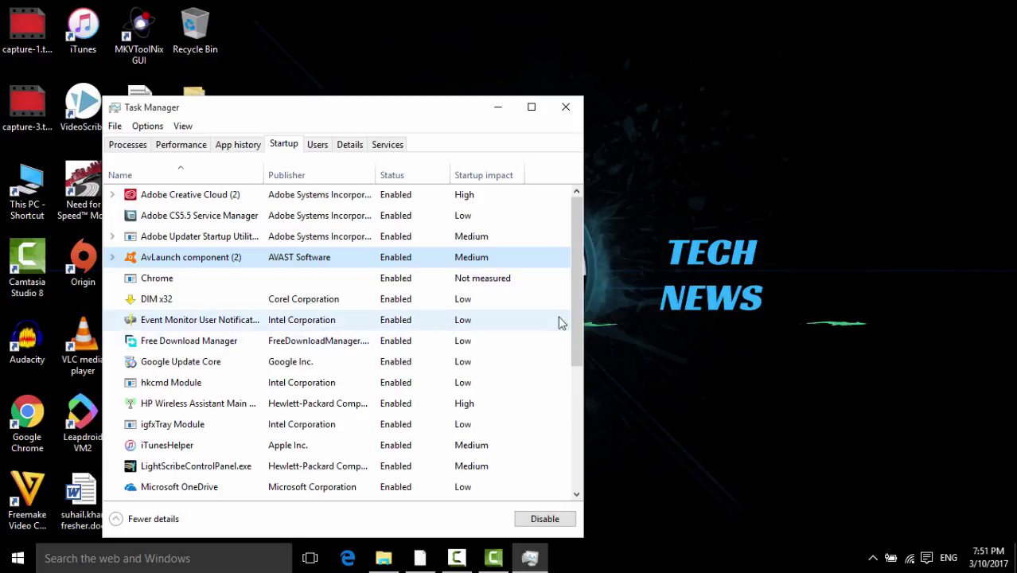
- Disable Origin and iTunesHelper from running at startup, and close Task Manager
{"action": "left_click_drag", "start_coordinate": [579, 319], "coordinate": [594, 415]}
{"action": "left_click", "coordinate": [224, 354]}
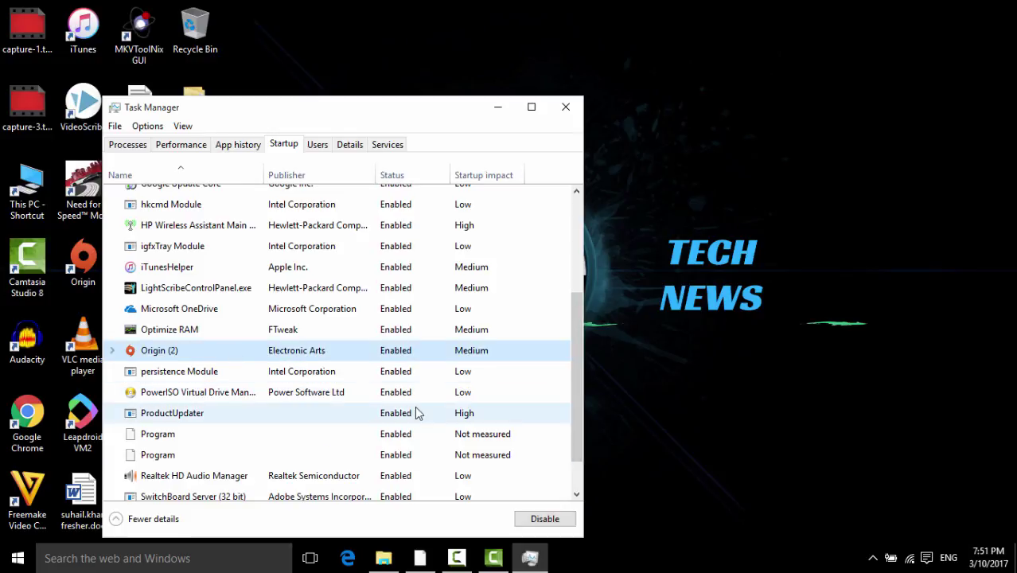
{"action": "left_click", "coordinate": [545, 520]}
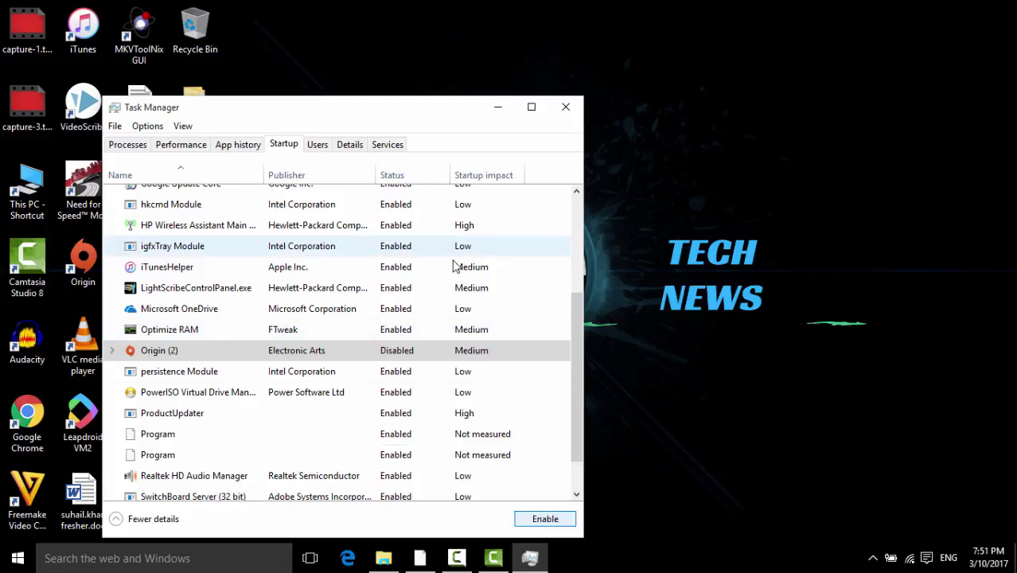
{"action": "left_click", "coordinate": [210, 267]}
{"action": "left_click", "coordinate": [544, 519]}
{"action": "scroll", "coordinate": [280, 241], "scroll_direction": "up", "scroll_amount": 3}
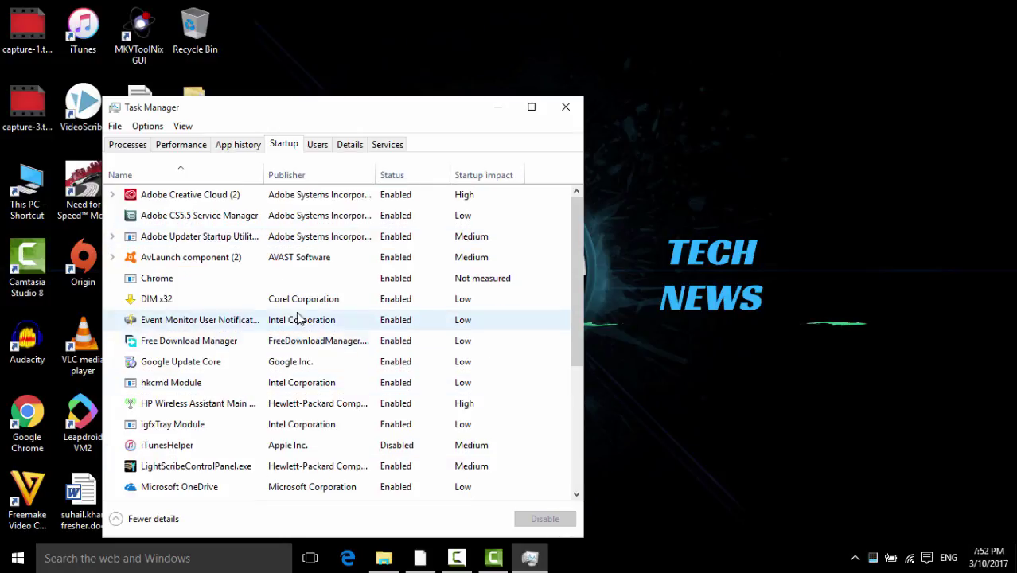
{"action": "left_click", "coordinate": [566, 107]}
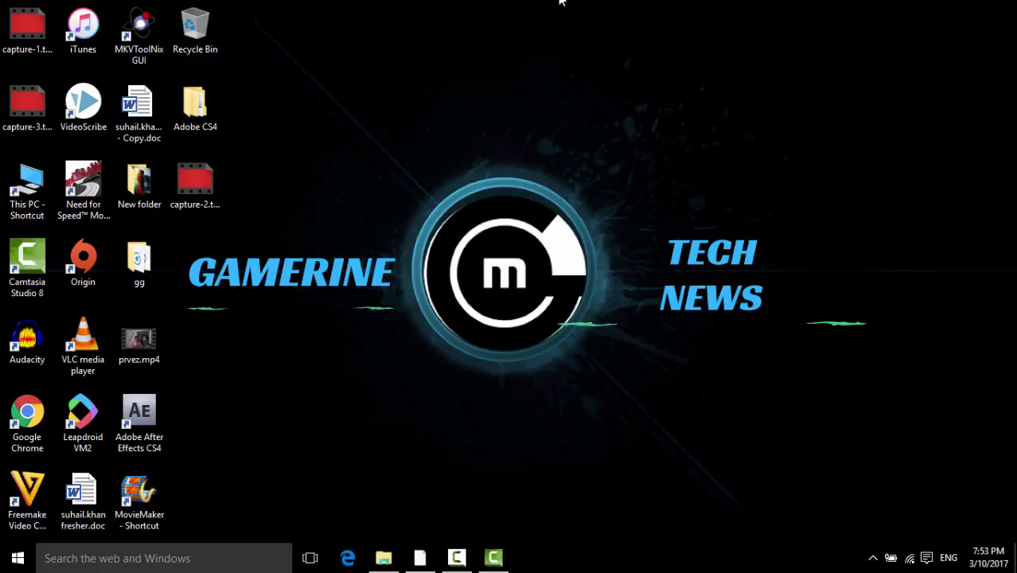